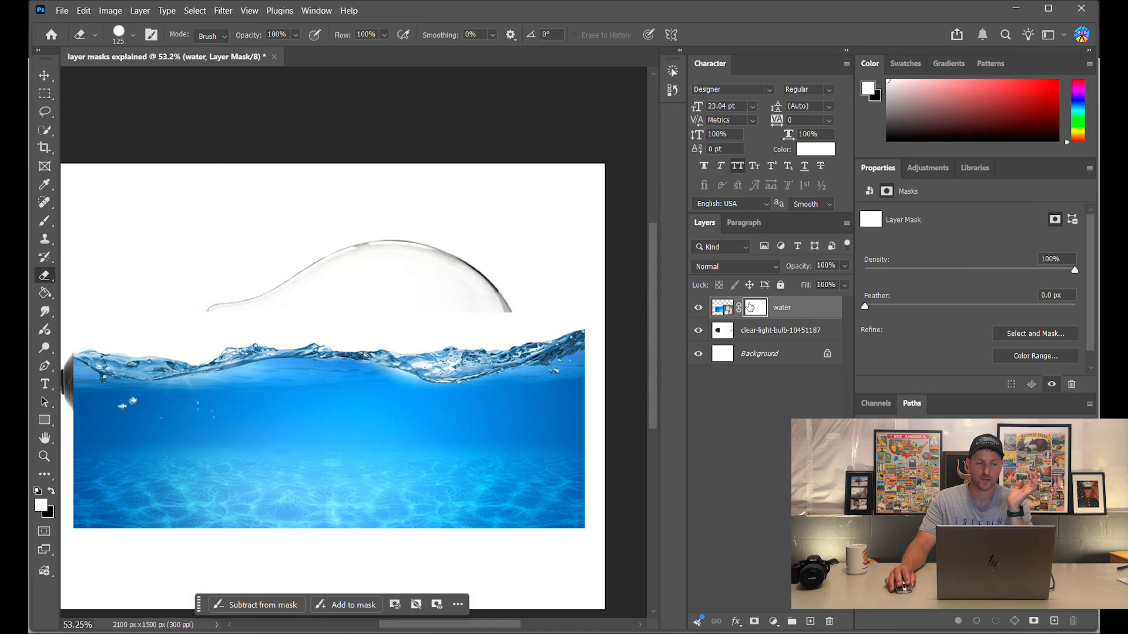
- Set up the brush with white as painting colour and drop the water layer's opacity to 81%
click(45, 224)
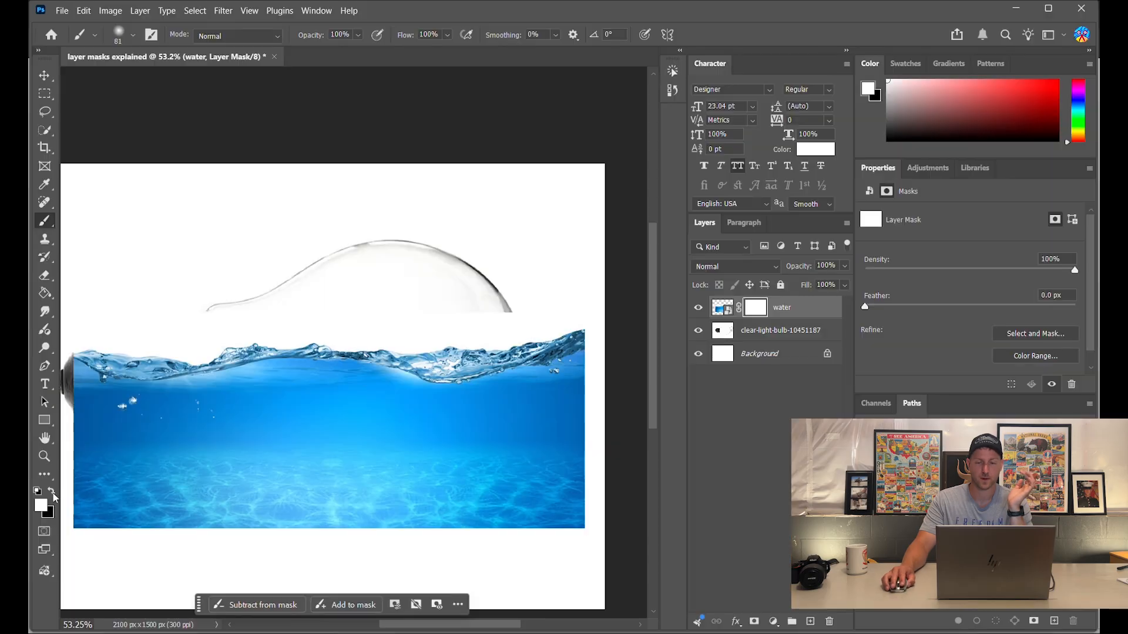
click(52, 493)
click(53, 493)
click(53, 493)
click(52, 493)
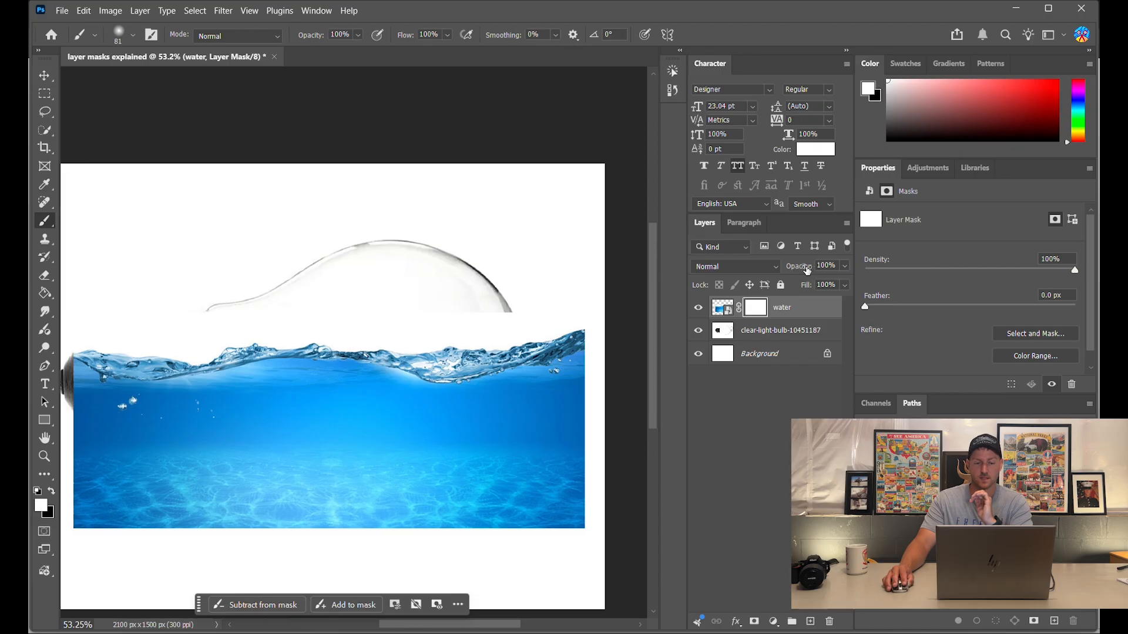
drag(801, 272, 794, 275)
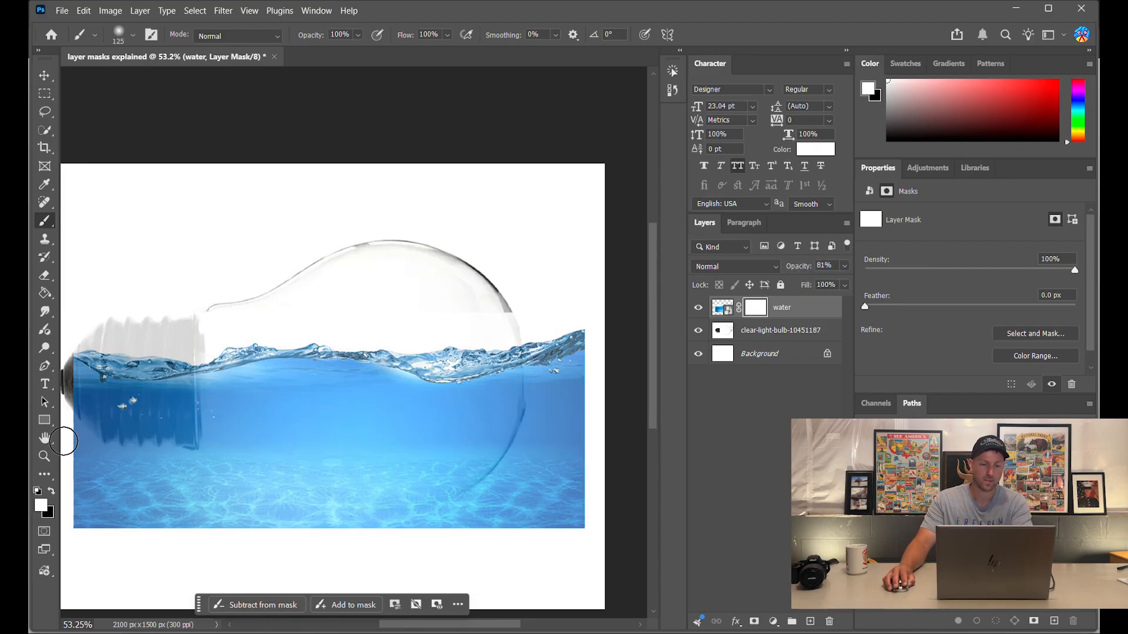
- Paint black on the mask with 300 and 150 brushes to hide water right of the bulb and by the base
click(51, 493)
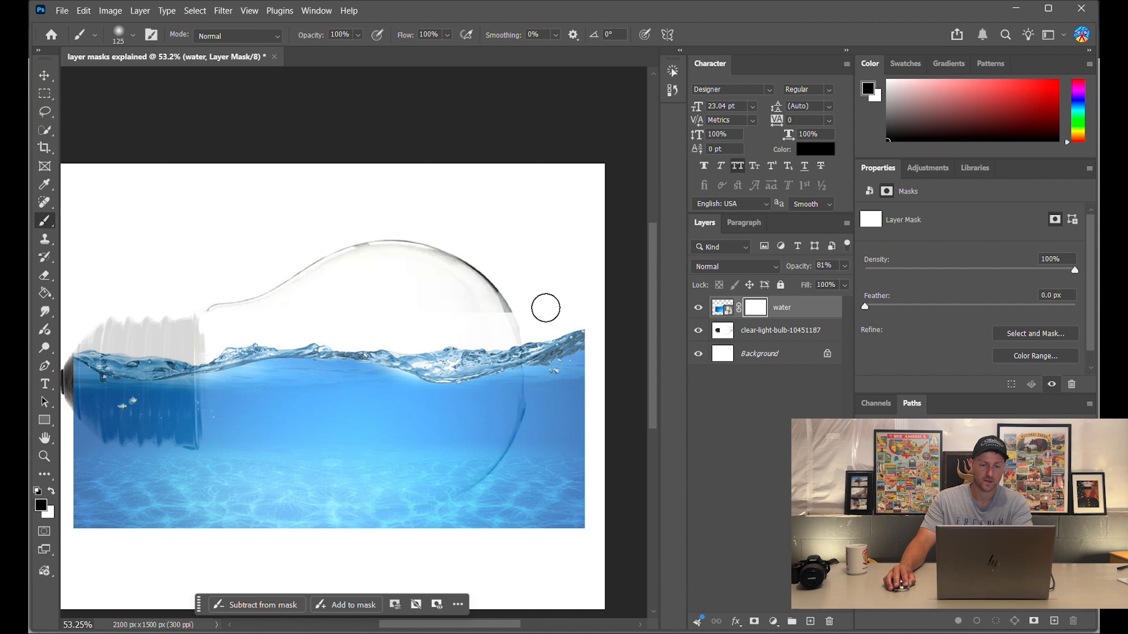
mouse_move(536, 317)
mouse_down()
mouse_move(542, 419)
mouse_move(521, 473)
mouse_move(531, 444)
mouse_move(493, 498)
mouse_move(419, 537)
mouse_move(568, 460)
mouse_move(514, 527)
mouse_move(509, 485)
mouse_move(529, 518)
mouse_move(591, 486)
mouse_move(572, 406)
mouse_move(580, 338)
mouse_move(559, 311)
mouse_move(558, 404)
mouse_move(592, 393)
mouse_move(568, 407)
mouse_move(551, 447)
mouse_move(567, 417)
mouse_move(581, 450)
mouse_move(562, 548)
mouse_move(578, 474)
mouse_move(510, 524)
mouse_move(414, 545)
mouse_move(217, 498)
mouse_move(99, 492)
mouse_move(280, 513)
mouse_move(79, 527)
mouse_move(115, 362)
mouse_move(102, 388)
mouse_move(131, 428)
mouse_move(158, 361)
mouse_move(169, 390)
mouse_move(122, 448)
mouse_up()
key(bracketright)
key(bracketright)
key(bracketright)
key(bracketright)
key(bracketright)
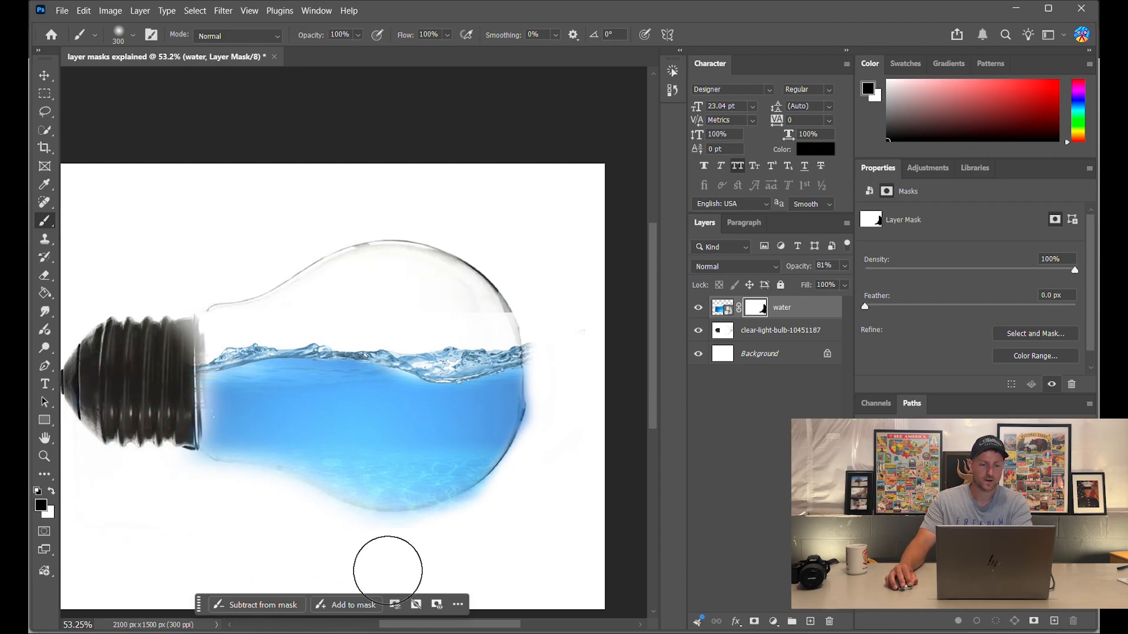
mouse_move(486, 534)
mouse_down()
mouse_move(553, 478)
mouse_move(566, 400)
mouse_move(551, 435)
mouse_up()
key(bracketleft)
key(bracketleft)
key(bracketleft)
key(bracketleft)
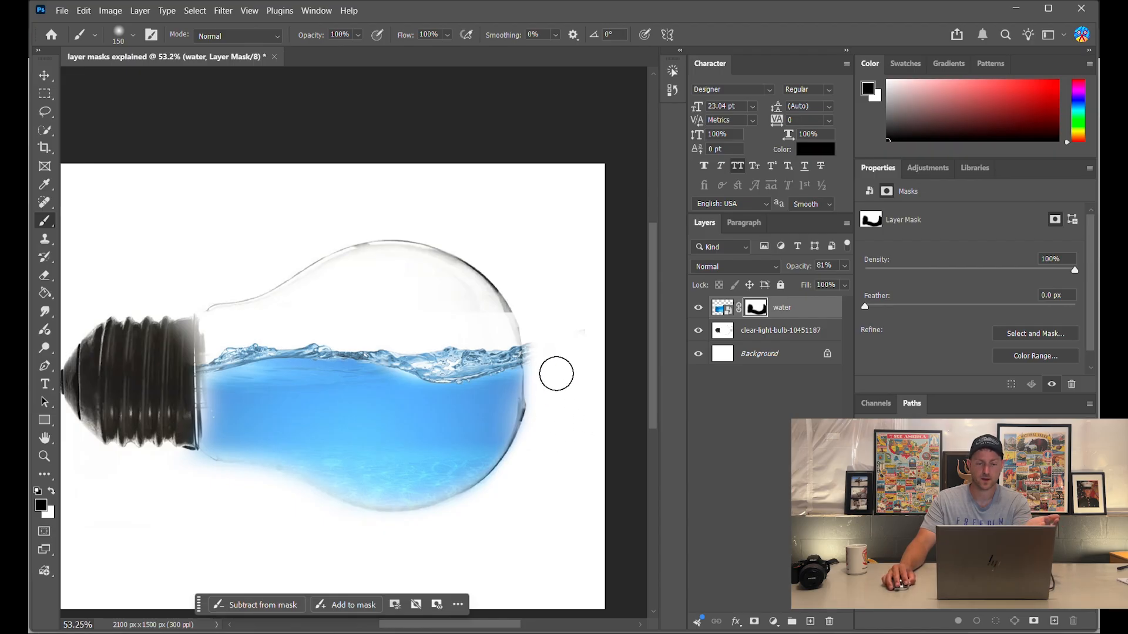
mouse_move(556, 375)
mouse_down()
mouse_move(506, 435)
mouse_move(515, 431)
mouse_move(512, 485)
mouse_up()
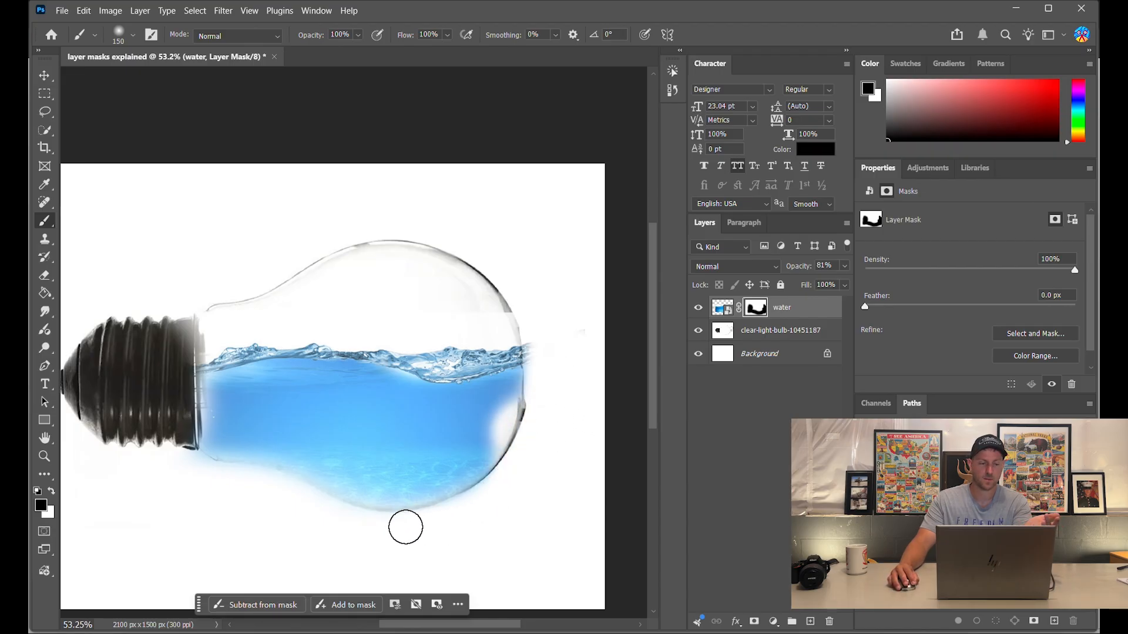
drag(209, 468, 191, 359)
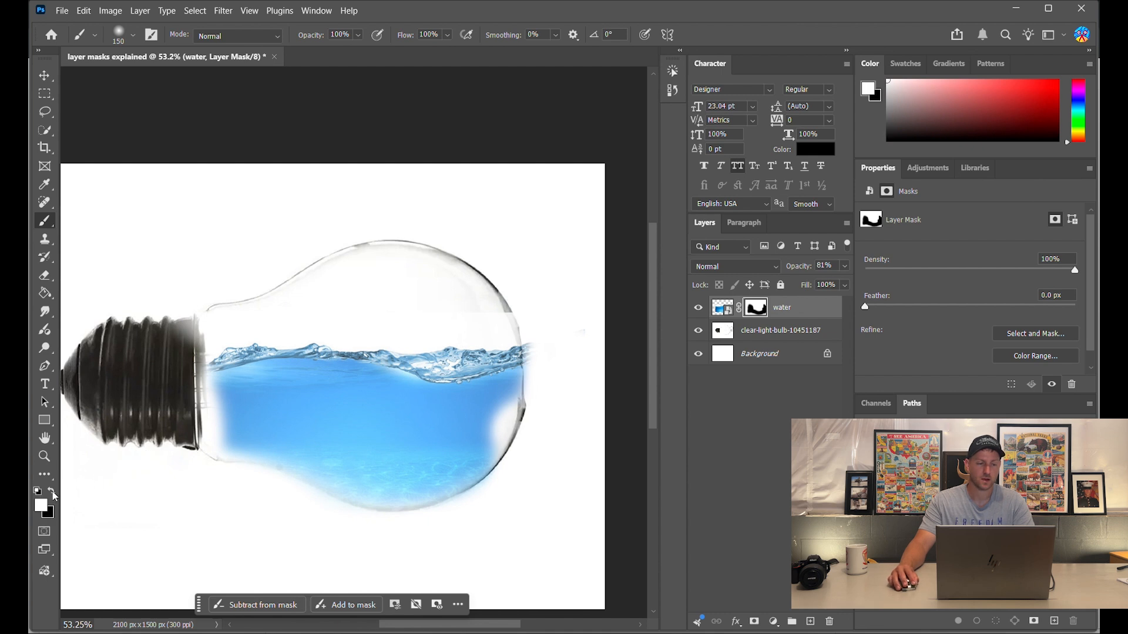
- Touch up the mask, revealing water down the left edge and trimming it to the right edge
mouse_move(223, 376)
mouse_down()
mouse_move(212, 420)
mouse_move(231, 444)
mouse_move(428, 443)
mouse_move(501, 398)
mouse_up()
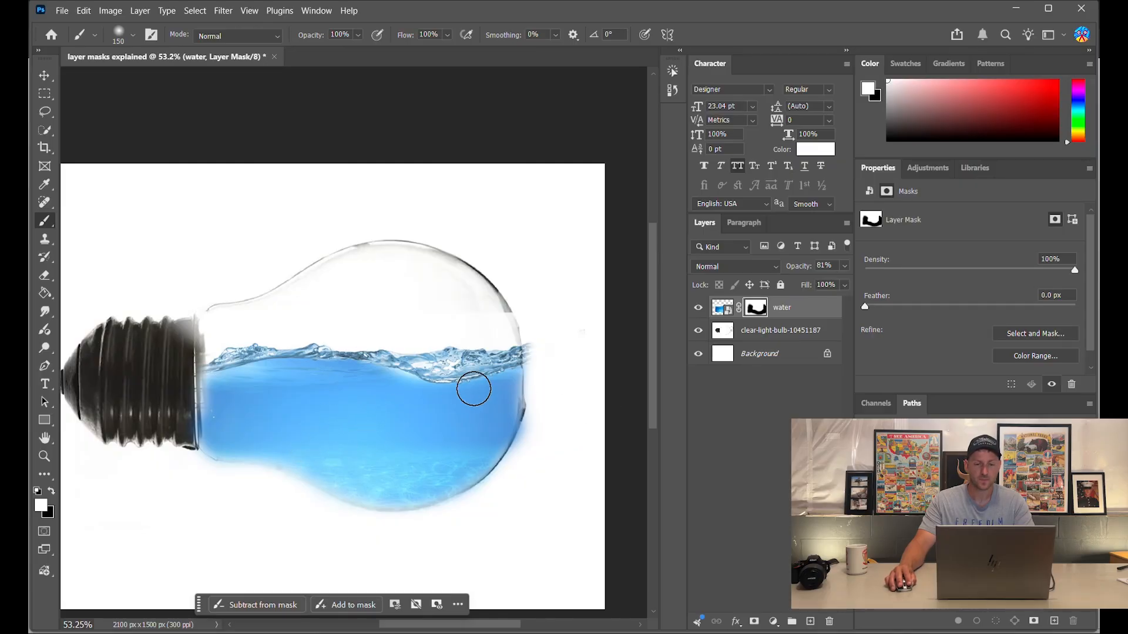
key(x)
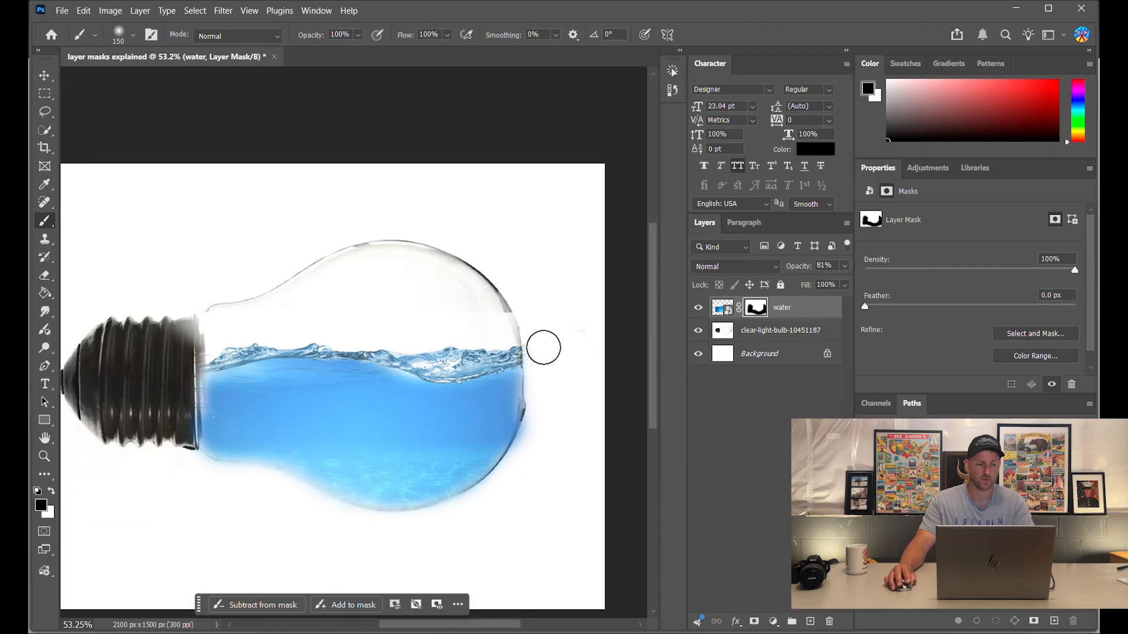
drag(534, 332, 531, 421)
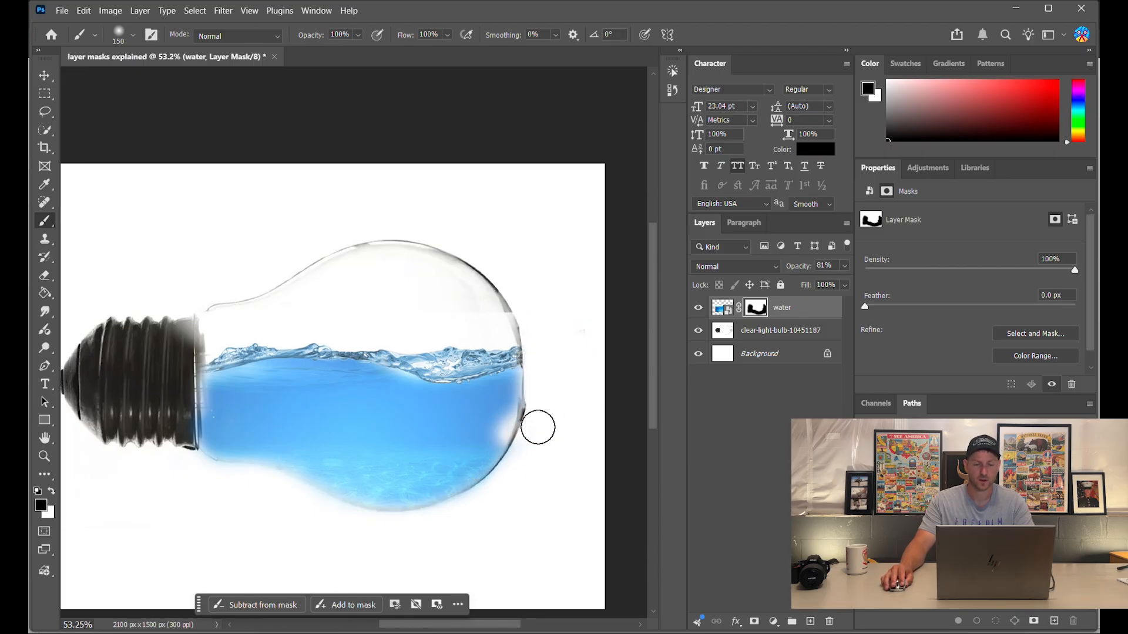
key(x)
mouse_move(503, 448)
mouse_down()
mouse_move(499, 417)
mouse_move(493, 437)
mouse_move(501, 358)
mouse_move(511, 381)
mouse_move(507, 390)
mouse_move(498, 345)
mouse_up()
key(x)
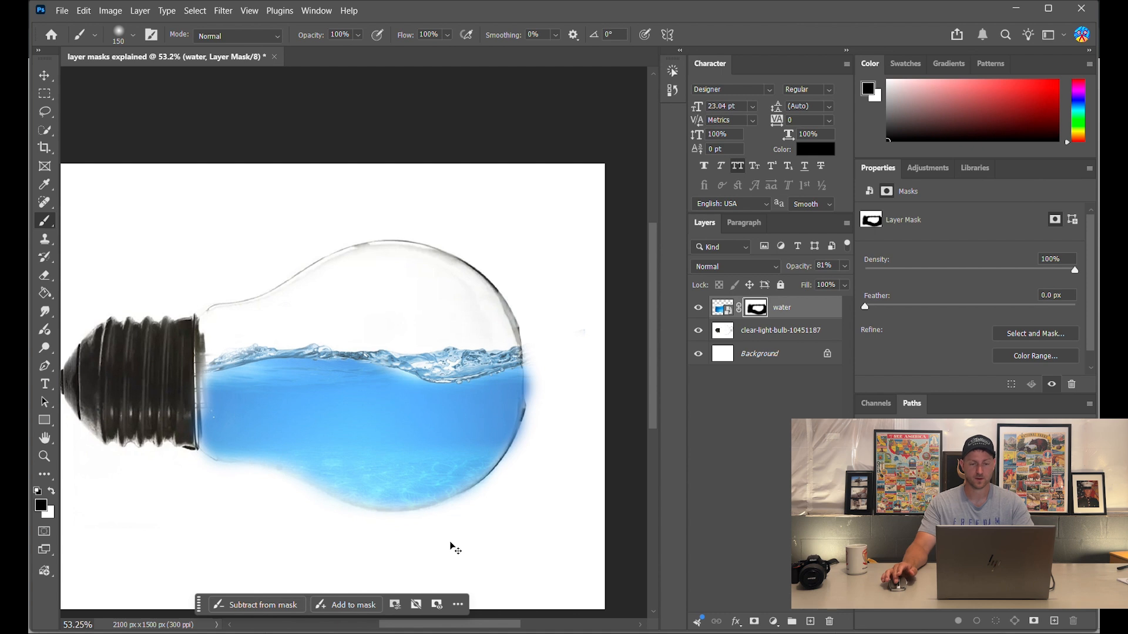
- Undo the mask painting and opacity change, restoring full water at 100%
key(ctrl+z)
key(ctrl+z)
key(ctrl+z)
key(ctrl+z)
key(ctrl+z)
key(ctrl+z)
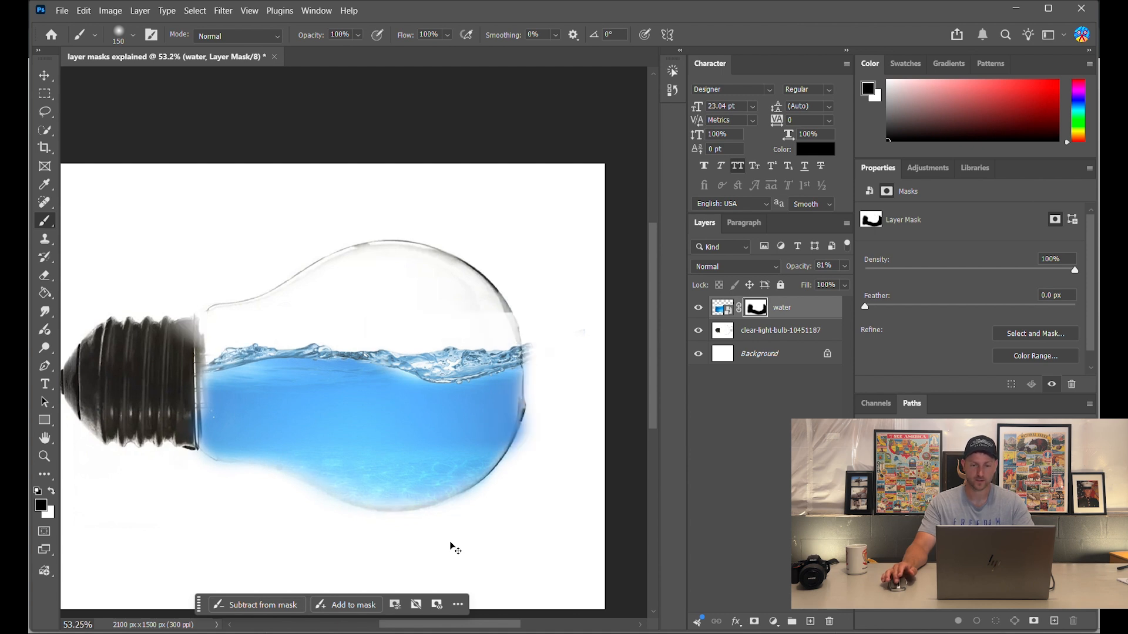
key(ctrl+z)
key(ctrl+z)
key(ctrl+z)
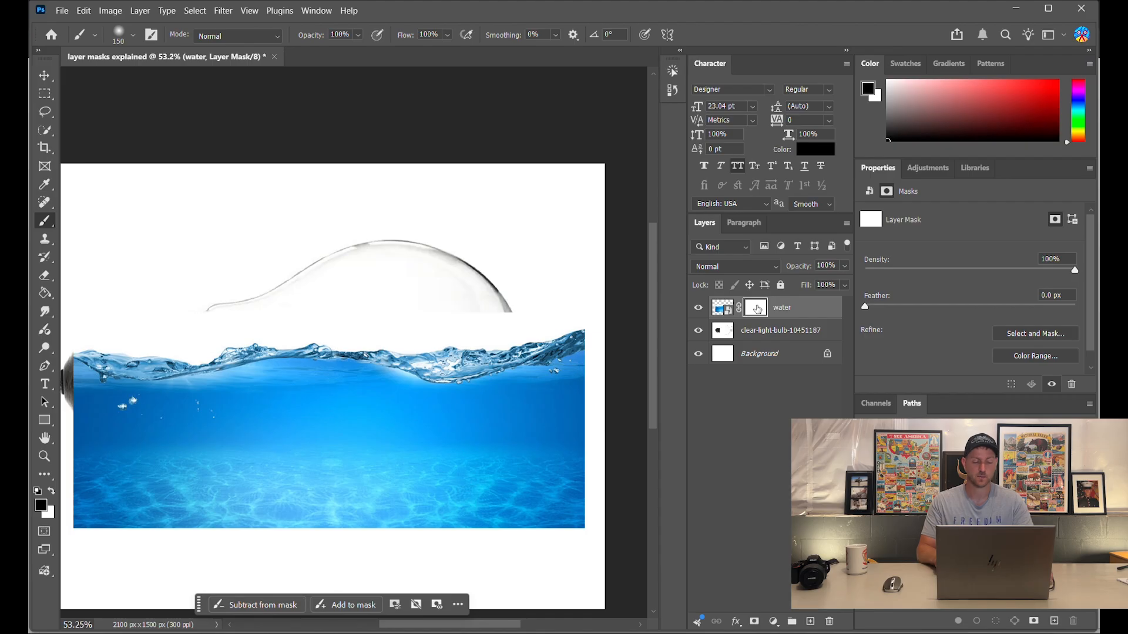
- Invert the water mask to black with Ctrl+I, then paint white inside the bulb to reveal water
key(ctrl+i)
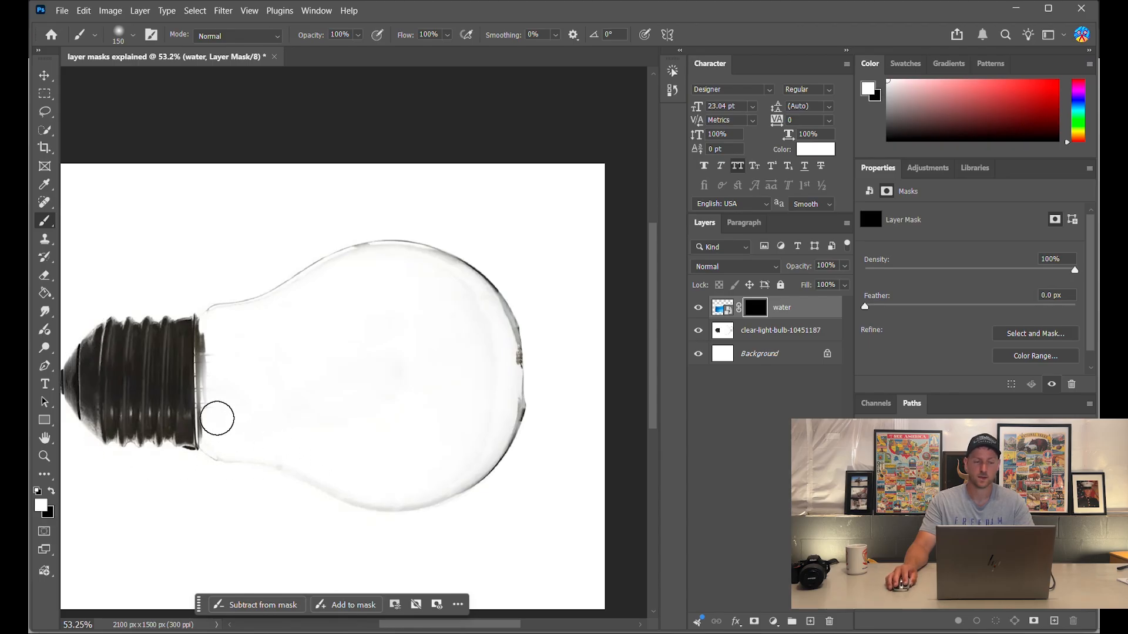
mouse_move(211, 401)
mouse_down()
mouse_move(388, 429)
mouse_move(462, 424)
mouse_move(500, 398)
mouse_move(486, 446)
mouse_move(431, 482)
mouse_move(347, 479)
mouse_move(289, 450)
mouse_move(213, 438)
mouse_move(213, 402)
mouse_move(252, 378)
mouse_move(501, 363)
mouse_move(489, 405)
mouse_move(336, 395)
mouse_move(365, 452)
mouse_move(228, 406)
mouse_move(305, 365)
mouse_move(501, 364)
mouse_up()
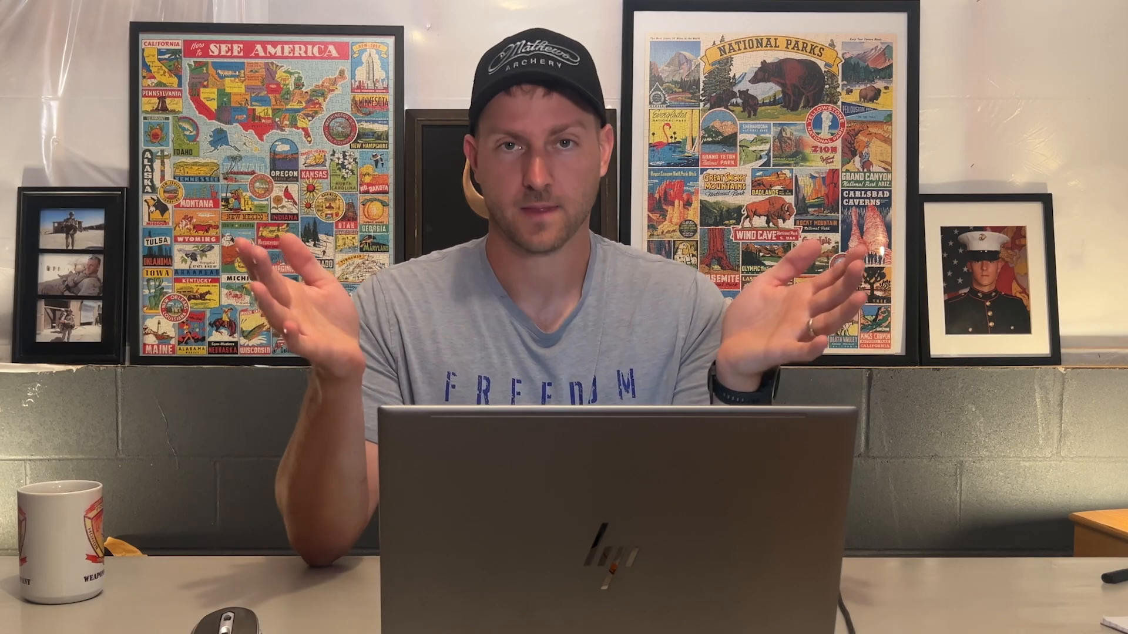